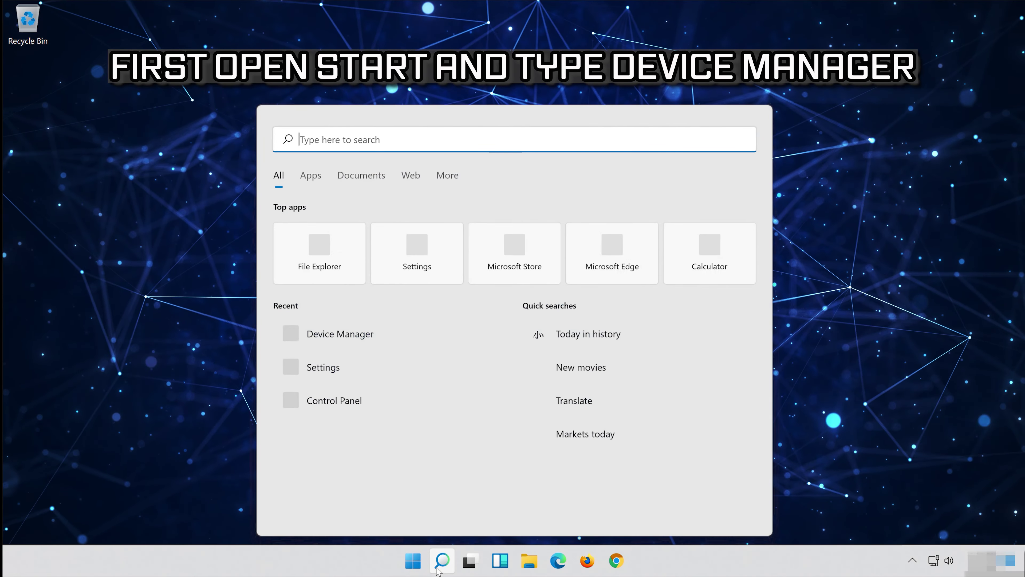
- Search Windows for 'device manager' and launch Device Manager from the best match
type("device ")
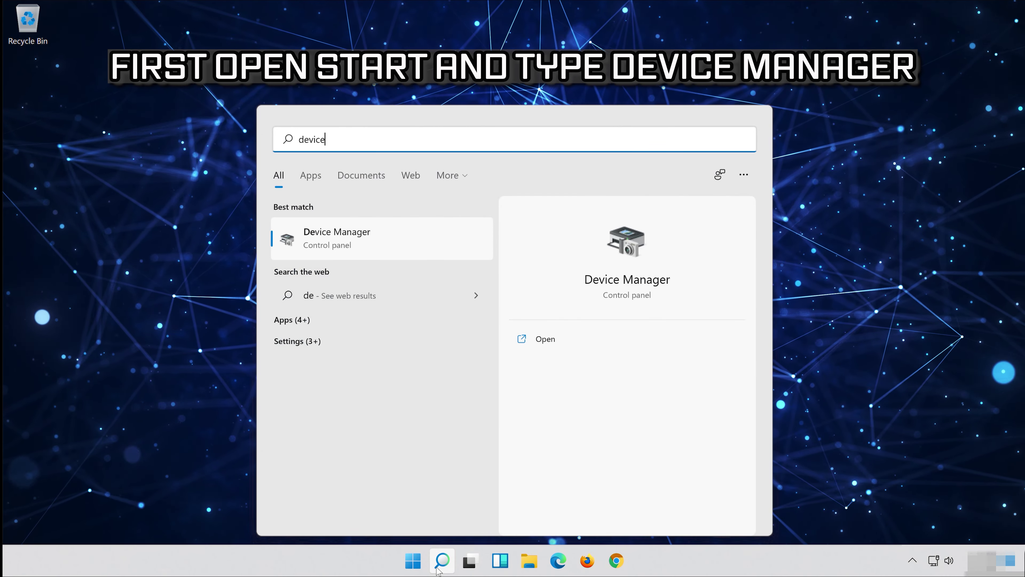
type("manager")
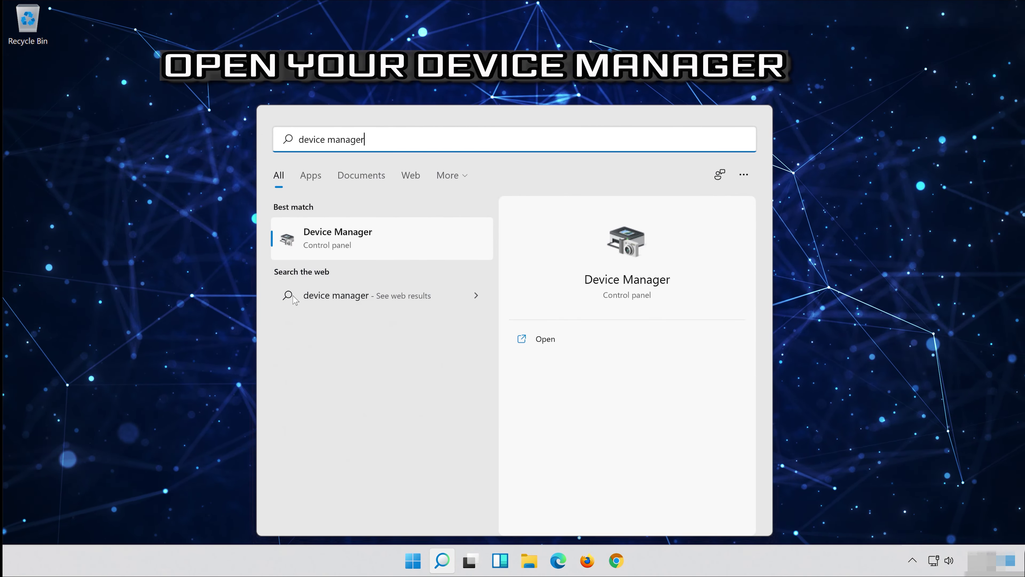
left_click(364, 248)
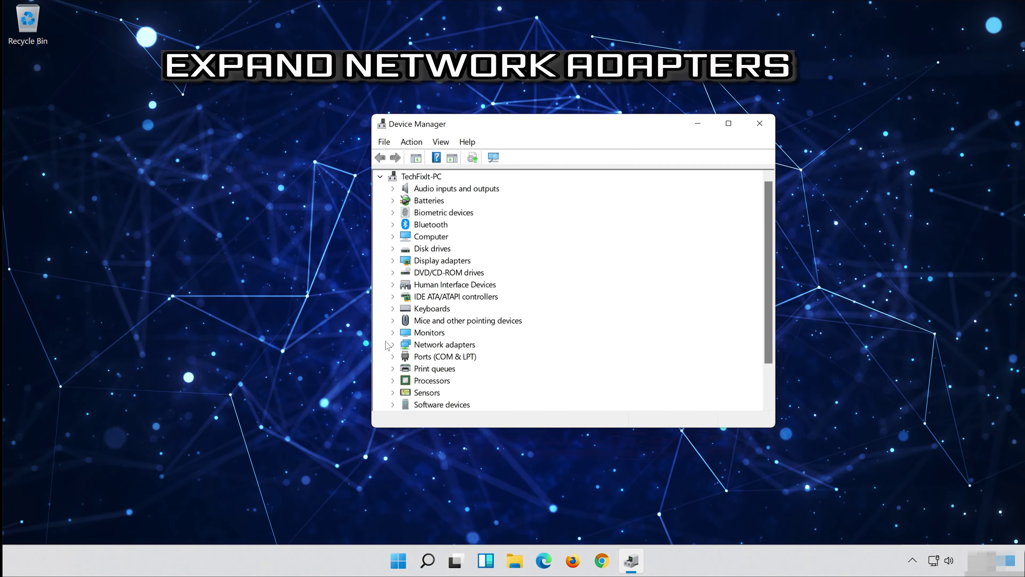
- Under Network adapters, open Properties for Intel(R) 82574L Gigabit Network Connection
left_click(394, 346)
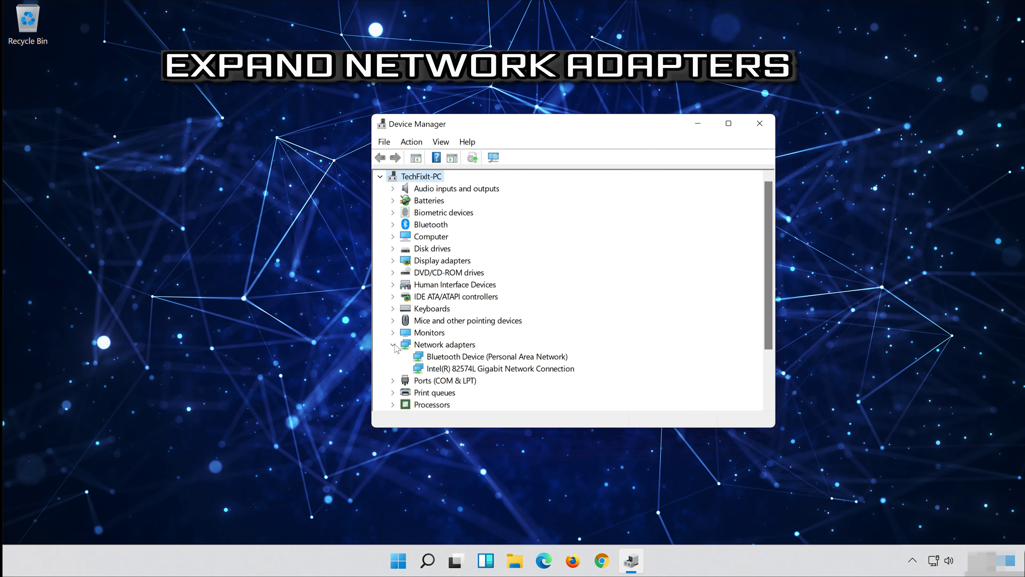
left_click(456, 368)
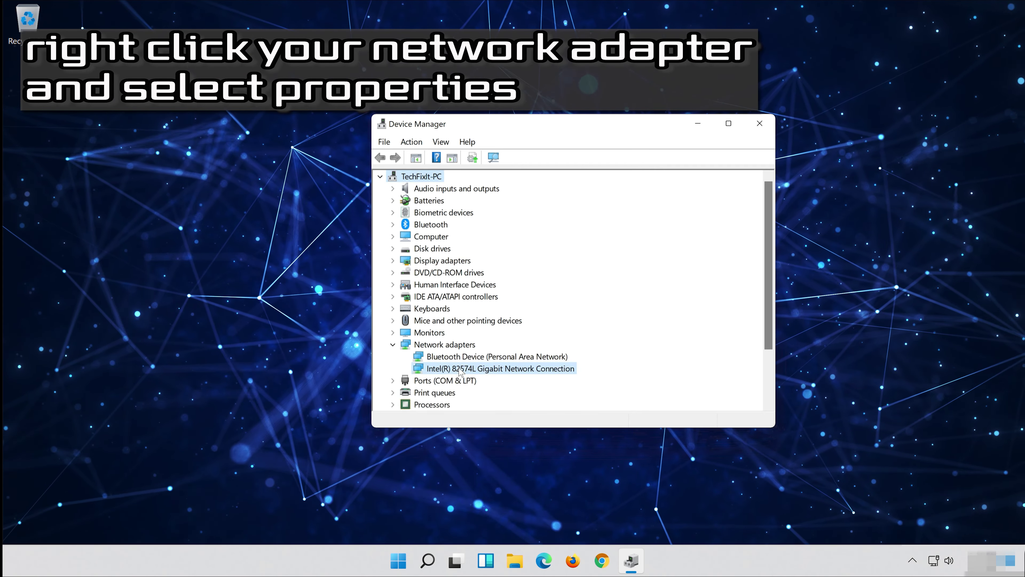
right_click(504, 372)
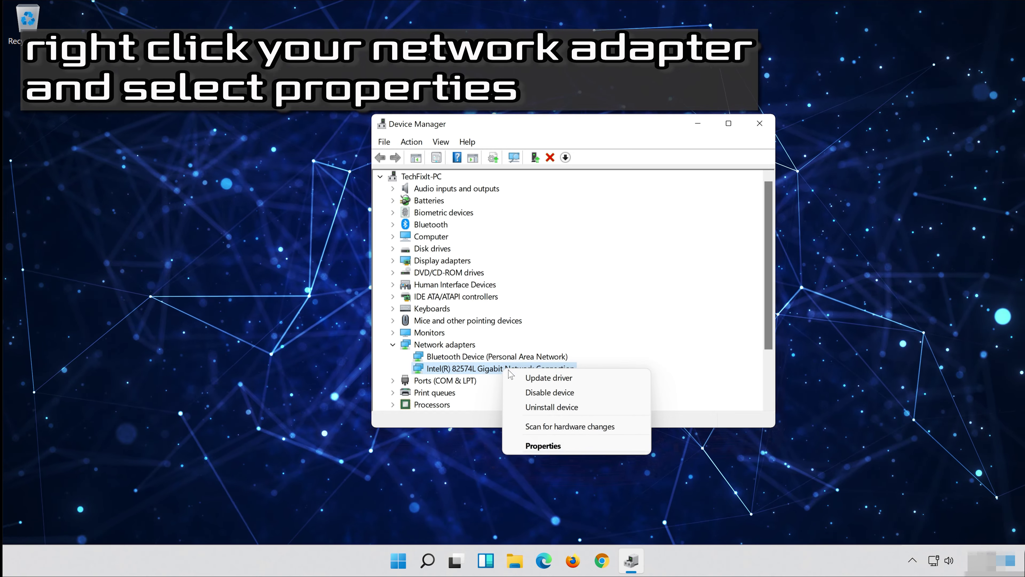
left_click(568, 448)
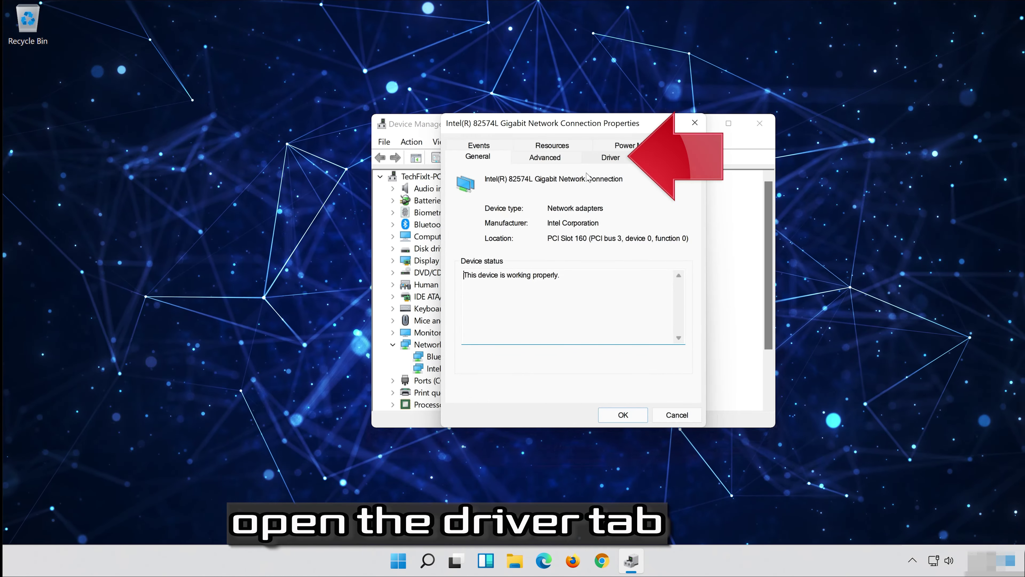
- From the Driver tab, uninstall the Intel(R) 82574L Gigabit Network Connection device and confirm
left_click(611, 157)
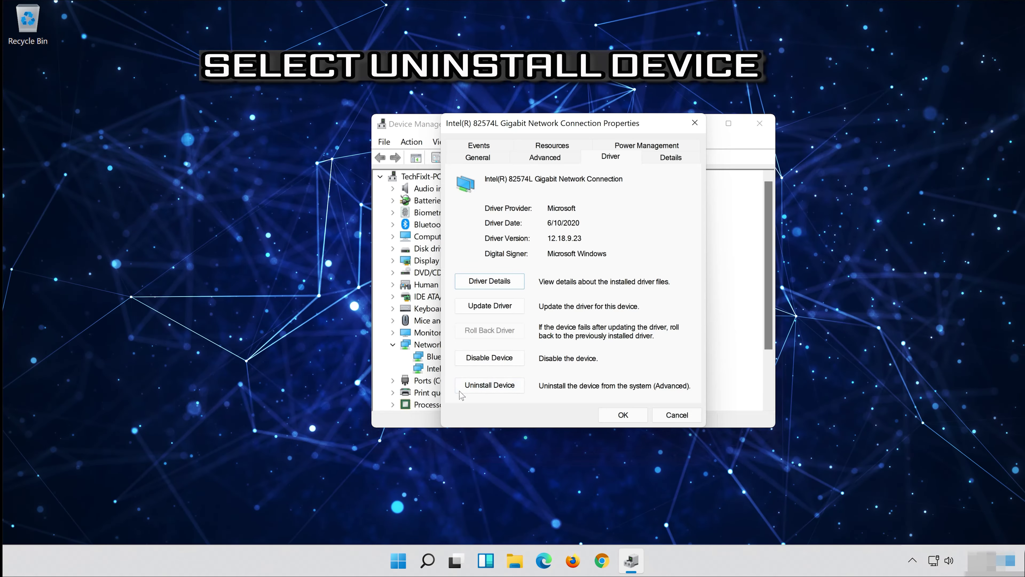
left_click(497, 387)
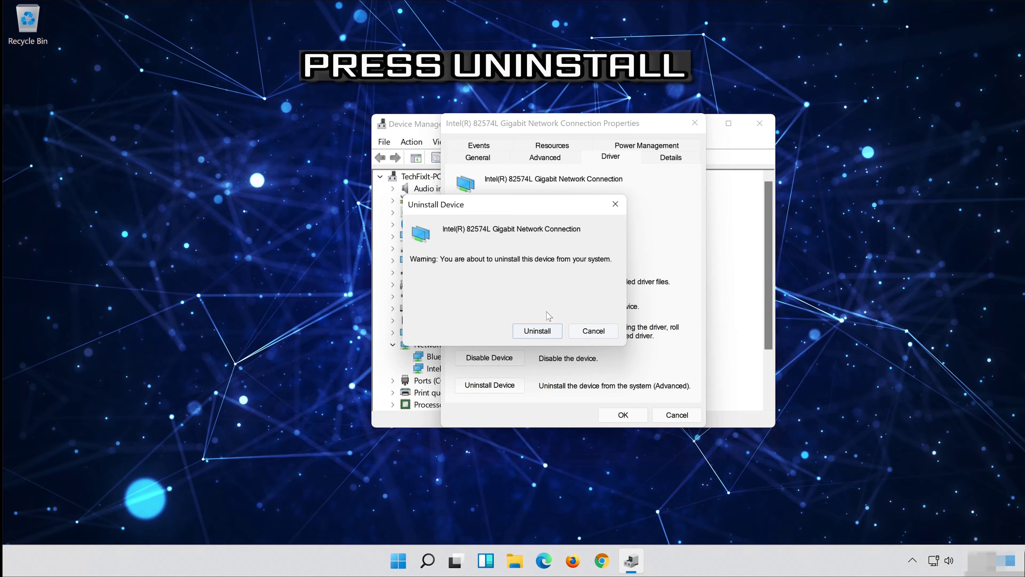
left_click(541, 333)
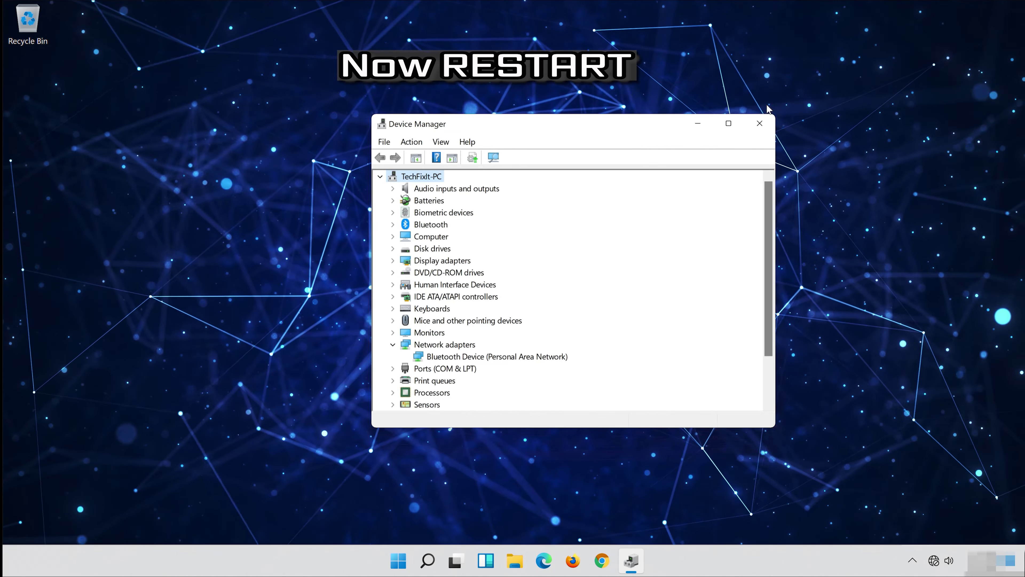
- Close Device Manager and restart the PC from the Start menu's power options
left_click(767, 124)
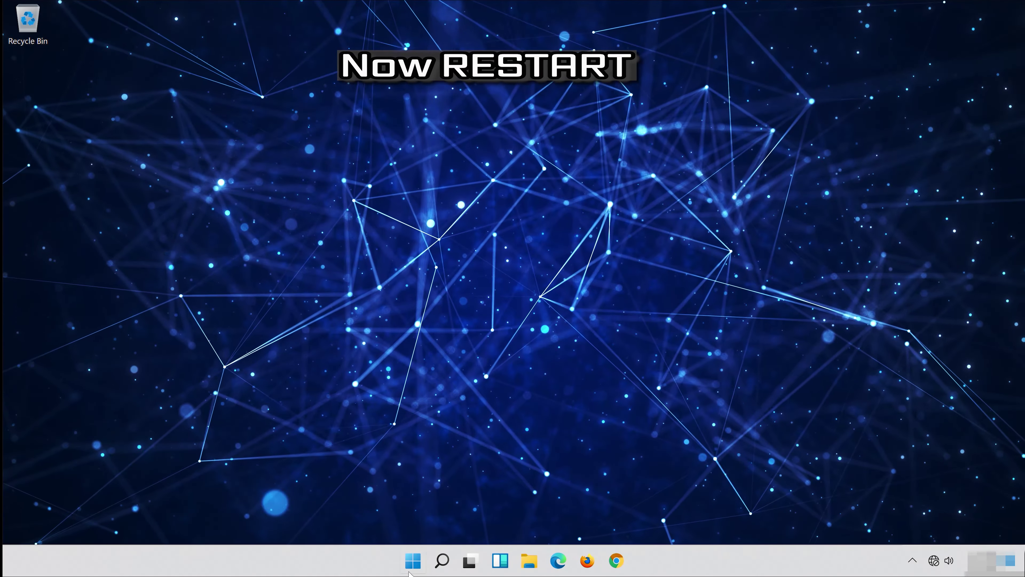
left_click(417, 559)
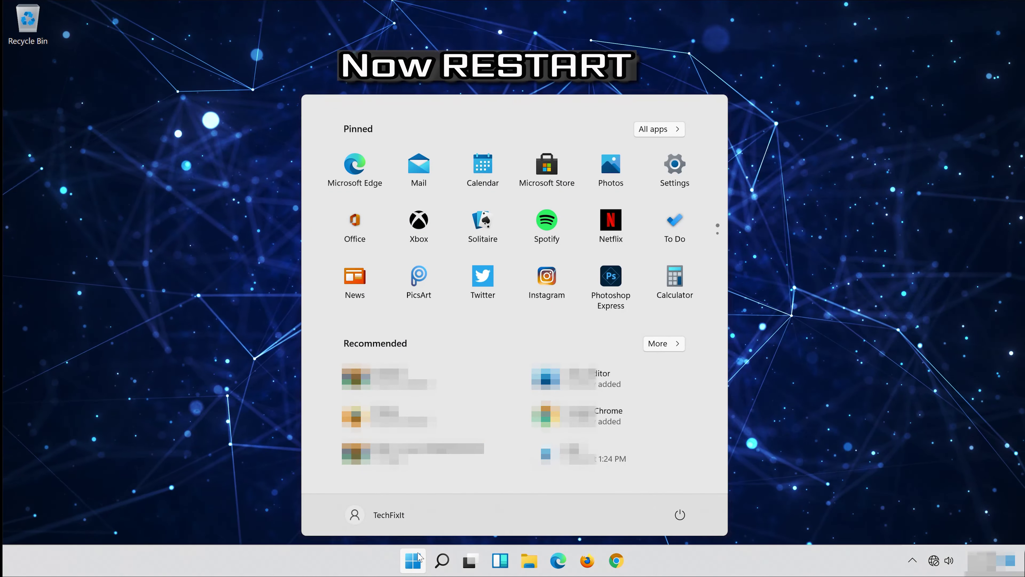
left_click(680, 515)
left_click(687, 490)
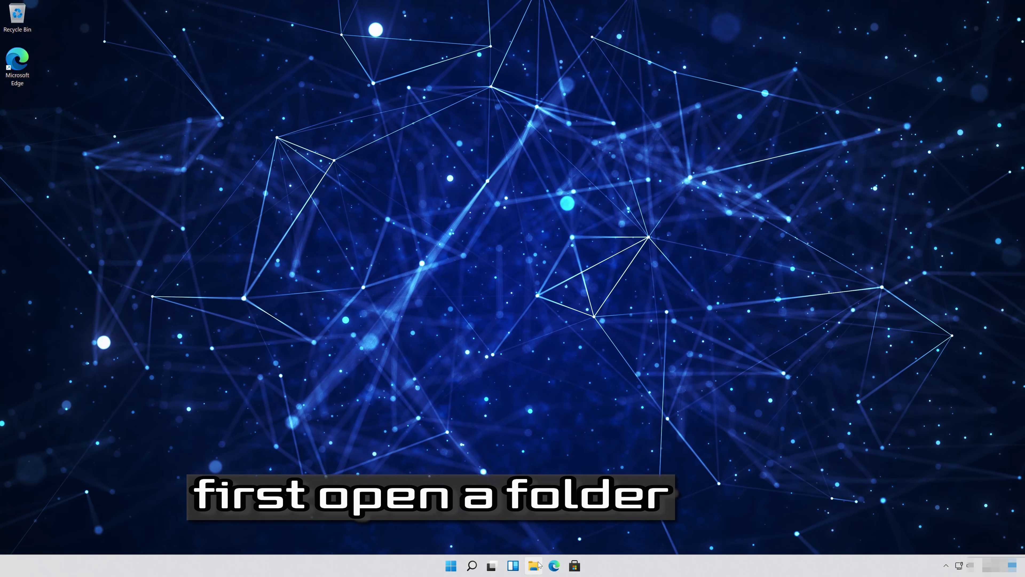
- In File Explorer's This PC view, bring up the context menu for Samsung USB (E:)
left_click(534, 566)
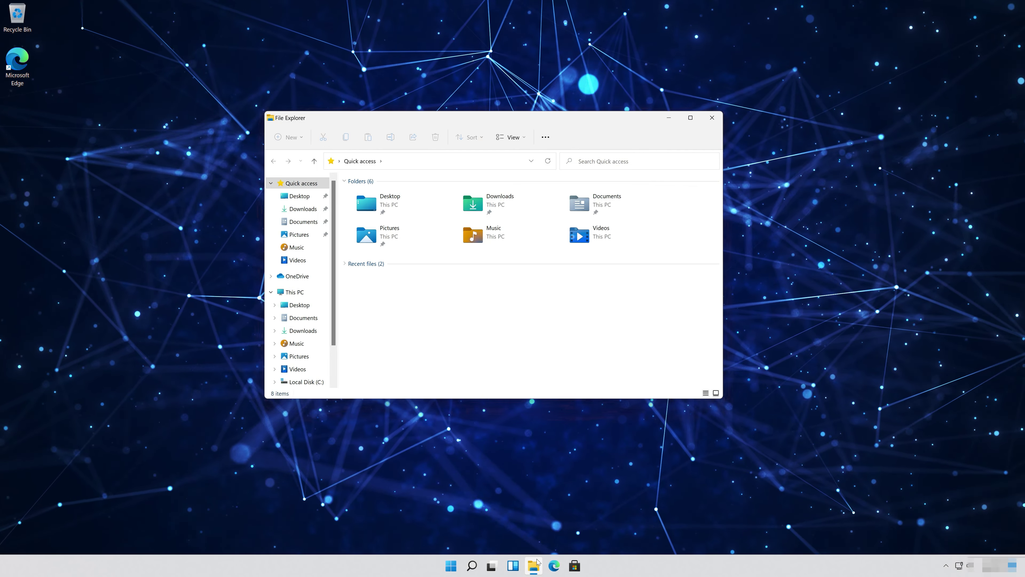
left_click(300, 293)
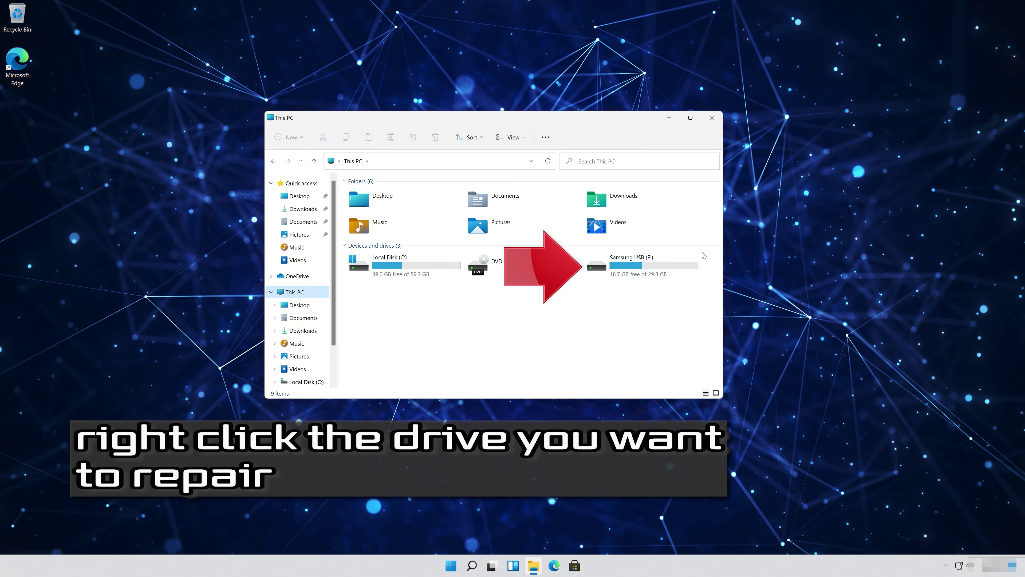
right_click(637, 270)
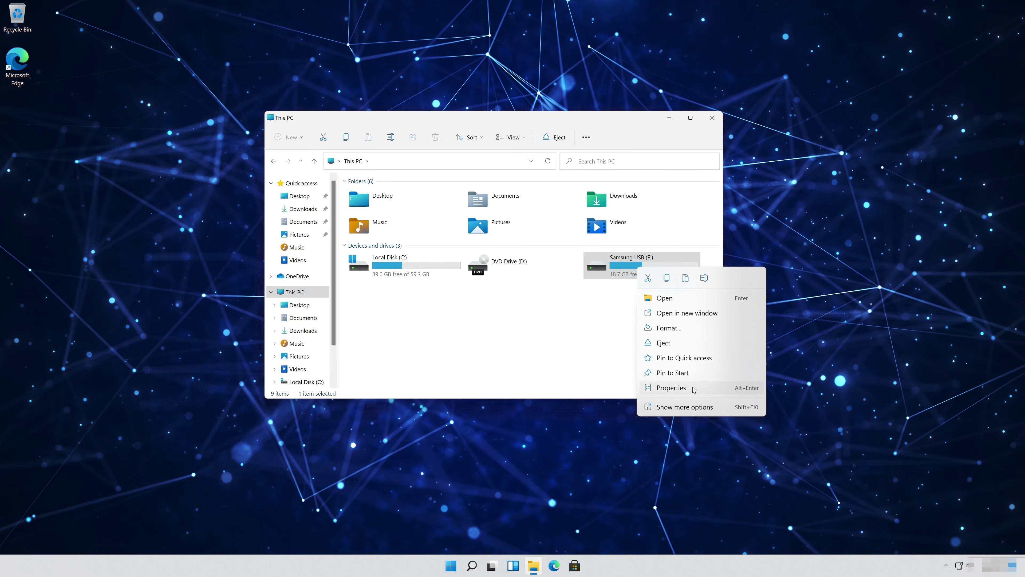
- Open Samsung USB (E:) Properties and run the Tools tab's error Check
left_click(671, 388)
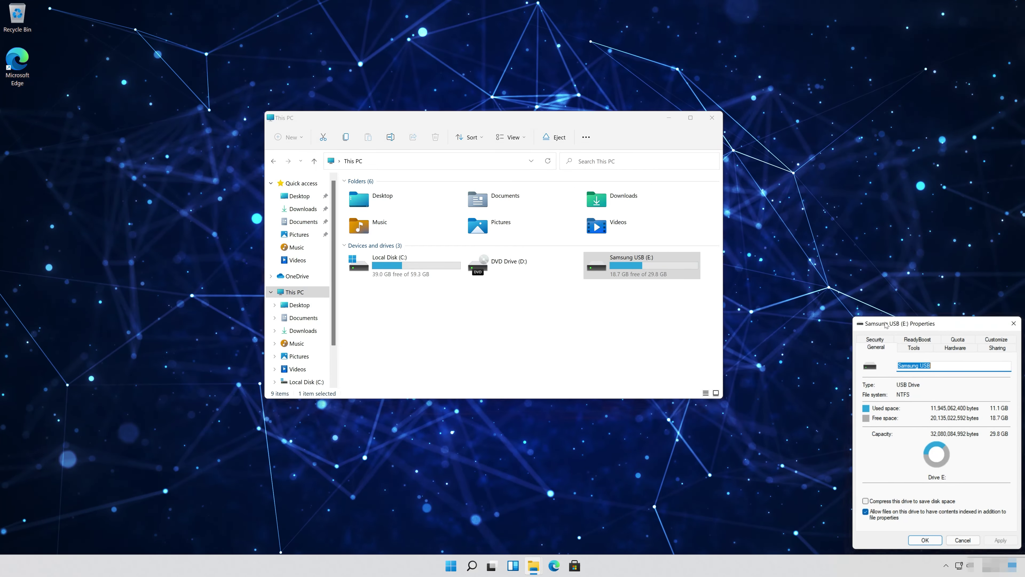
left_click_drag(886, 325, 468, 148)
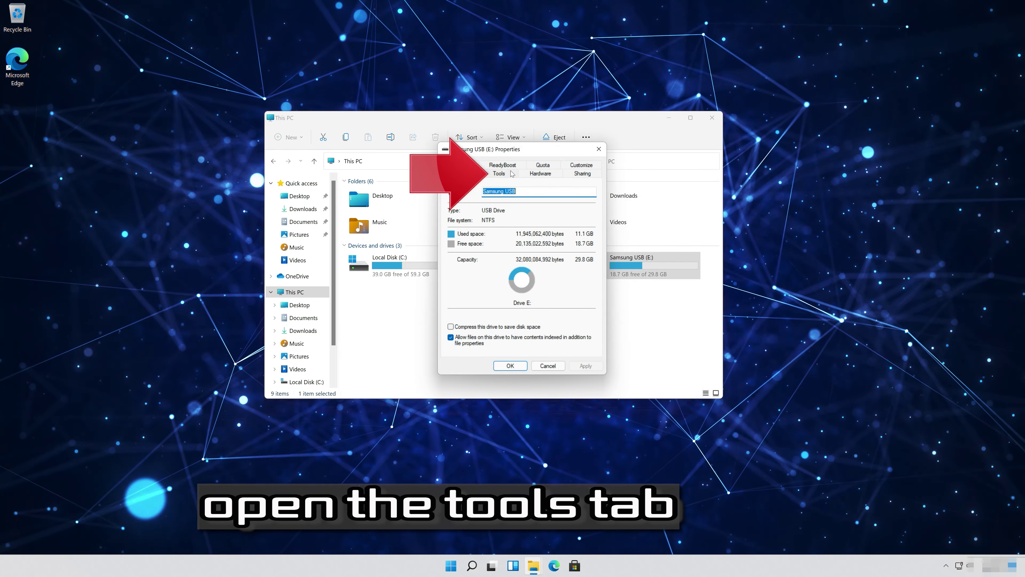
left_click(500, 173)
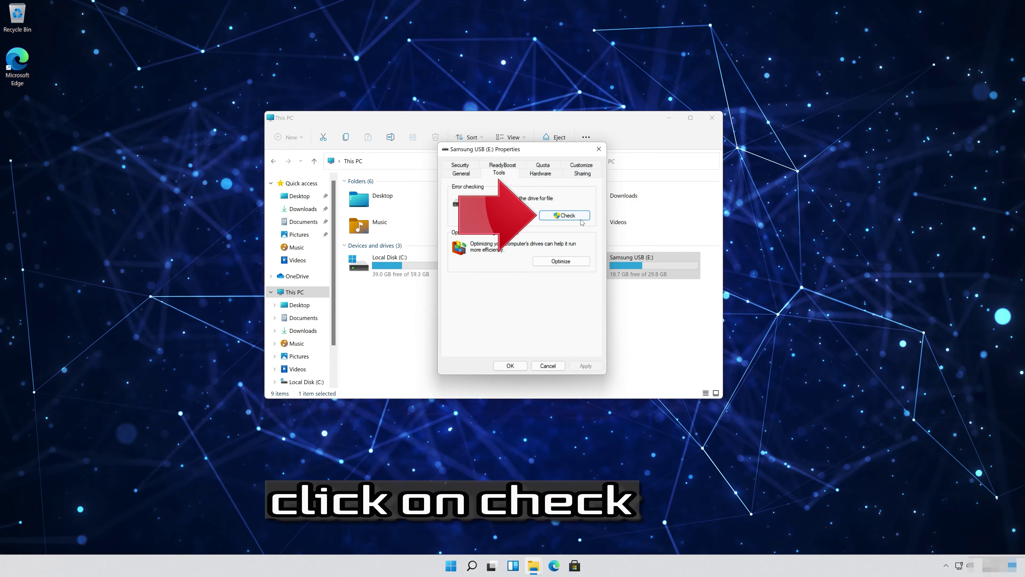
left_click(566, 216)
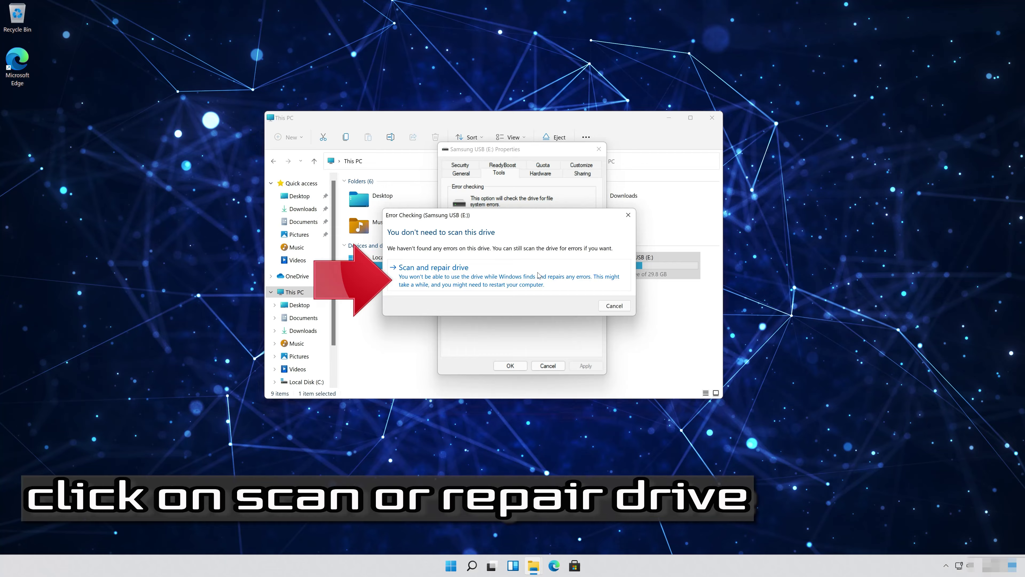
- Run Scan and repair drive on Samsung USB (E:), close the success report, and OK Properties
left_click(520, 271)
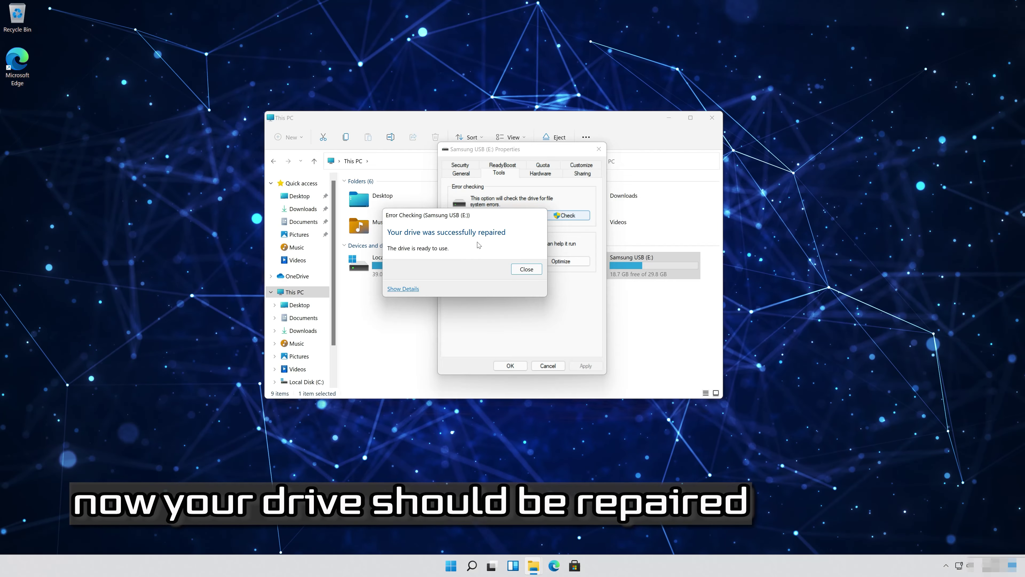
left_click(526, 269)
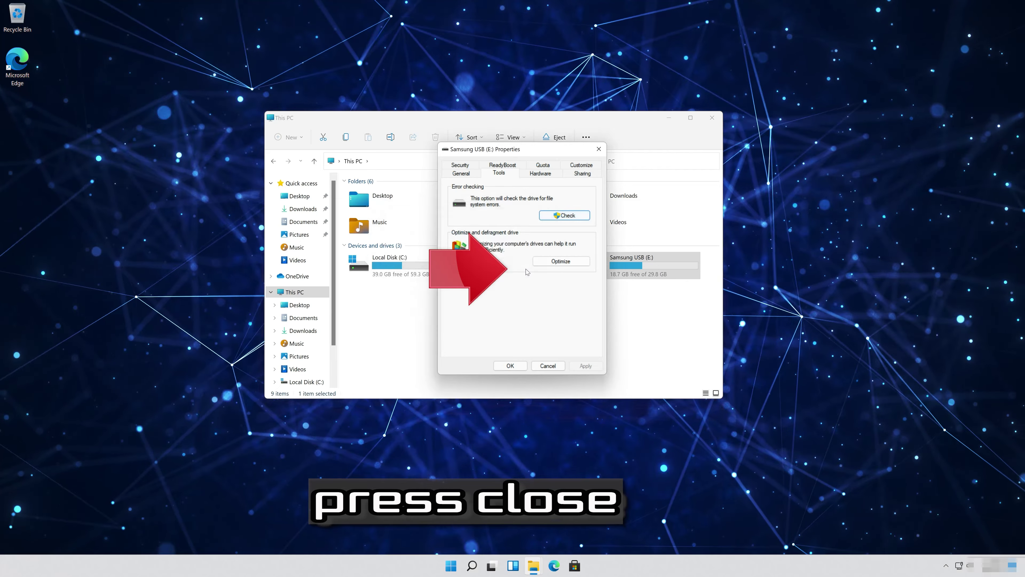
left_click(510, 365)
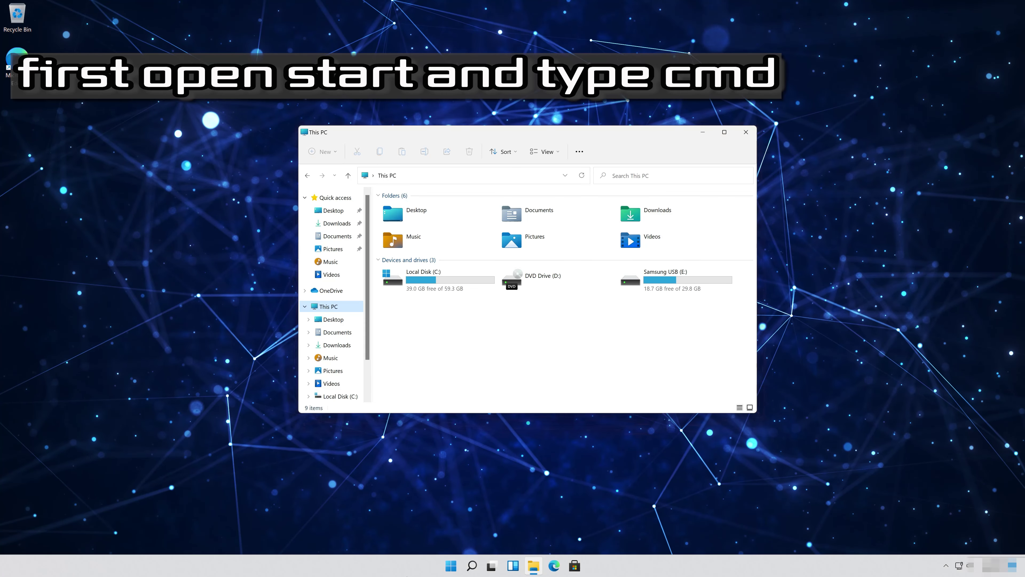
- Search Start for 'cmd' and run Command Prompt as administrator
left_click(448, 566)
type("cmd")
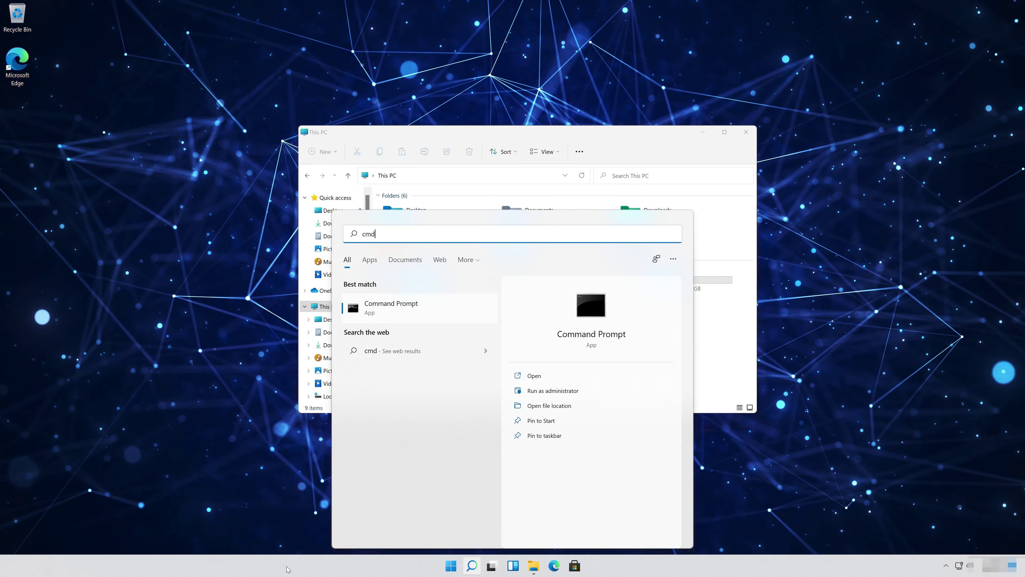
right_click(406, 314)
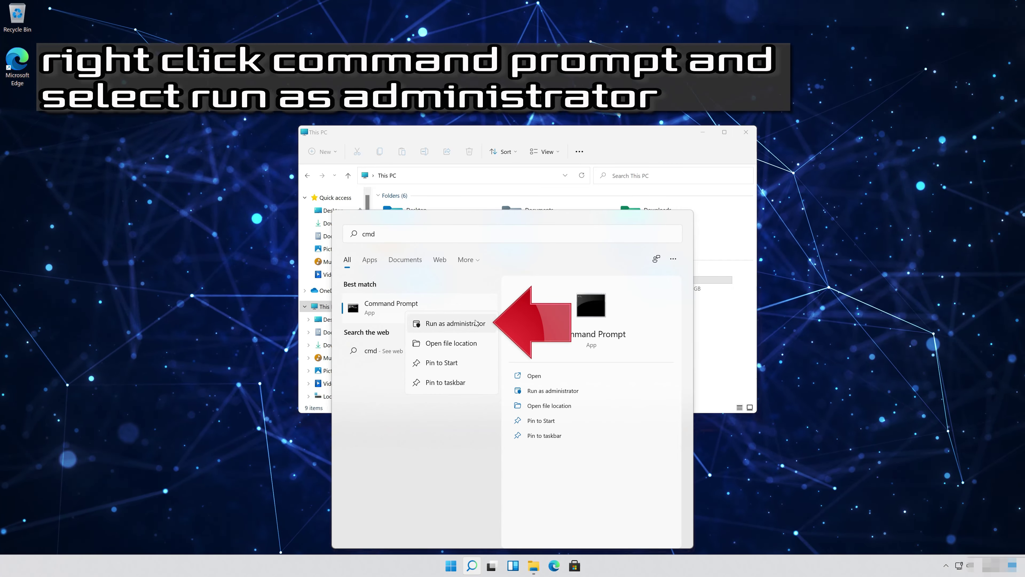
left_click(459, 326)
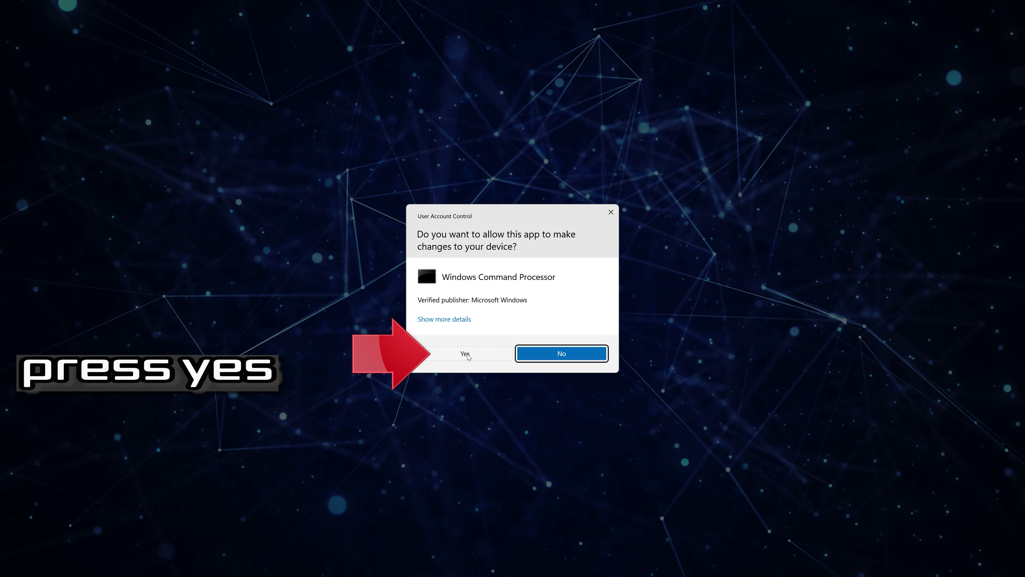
- Approve the UAC prompt and run 'chkdsk e: /f /r' in the admin Command Prompt
left_click(467, 354)
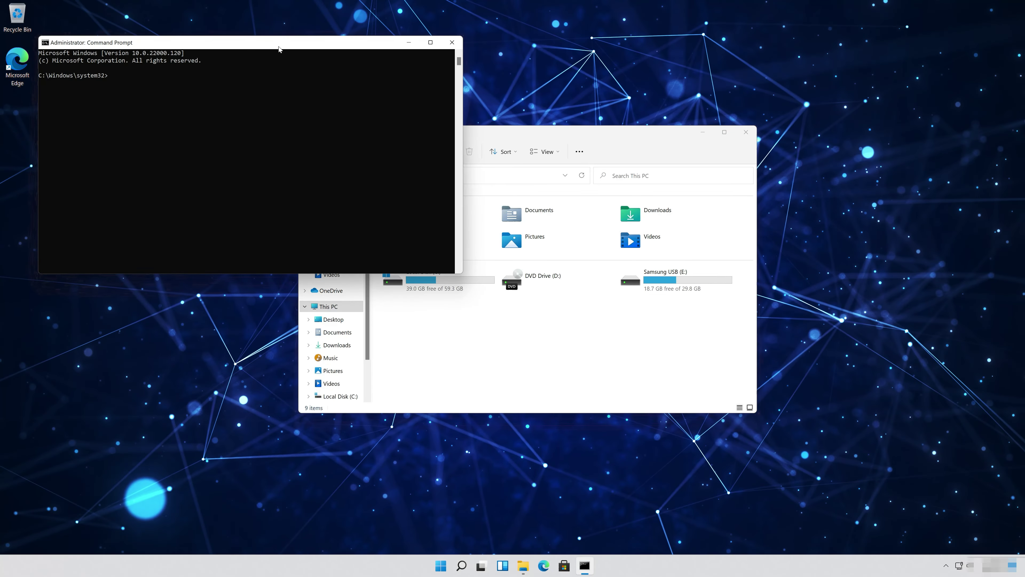
left_click_drag(279, 48, 413, 182)
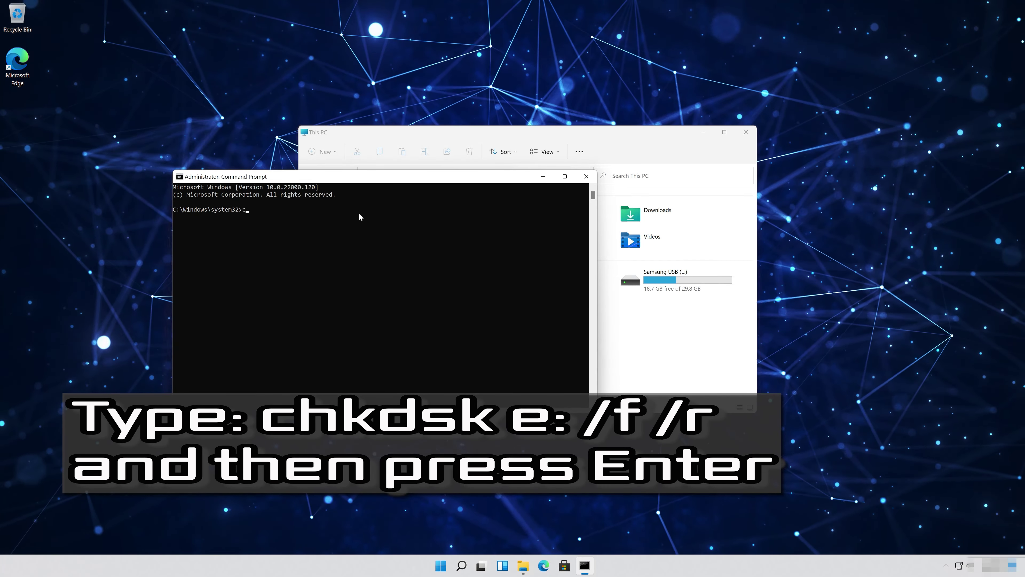
type("chkdsk")
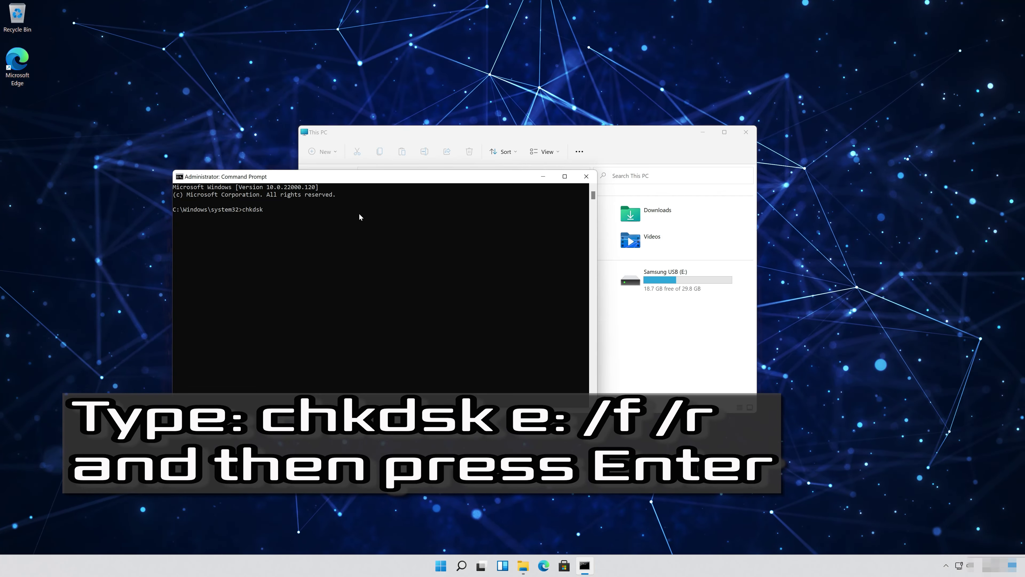
type(" e:")
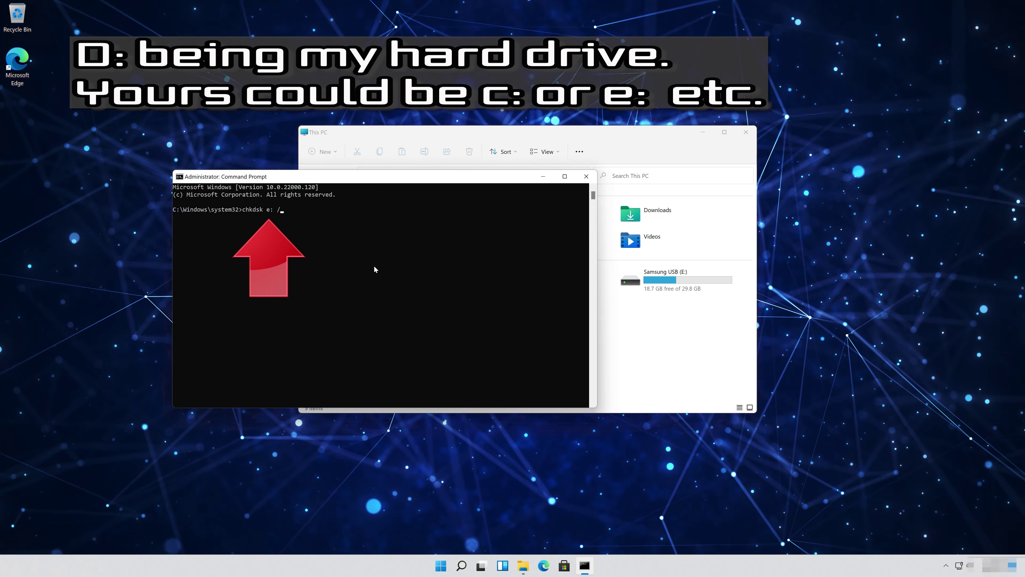
type(" /f /r")
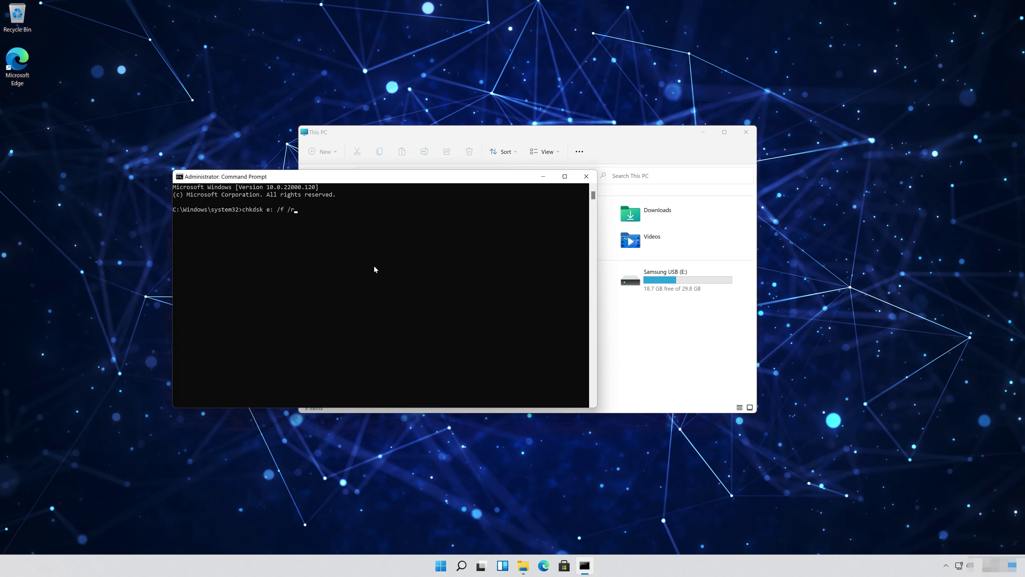
key("Return")
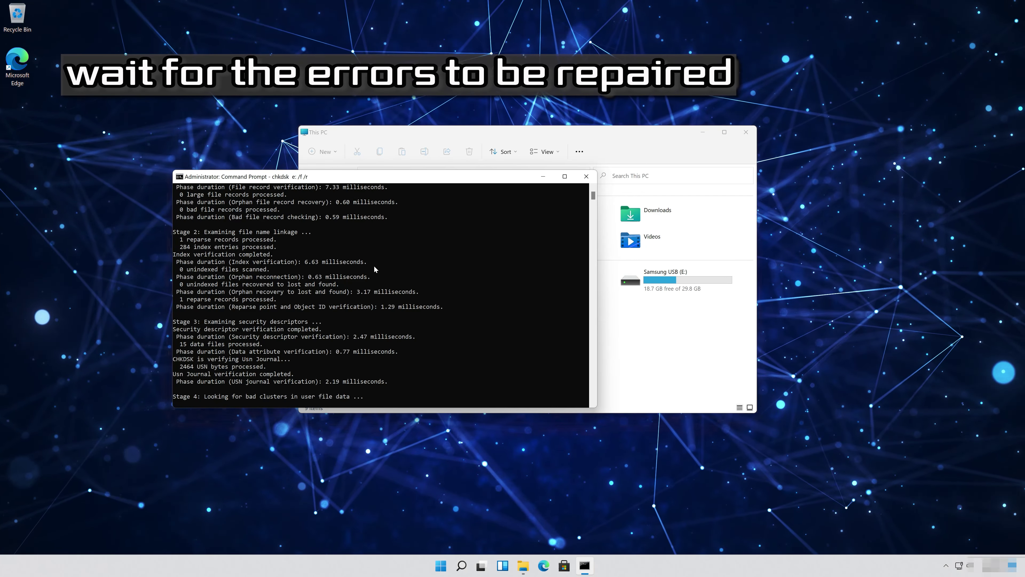